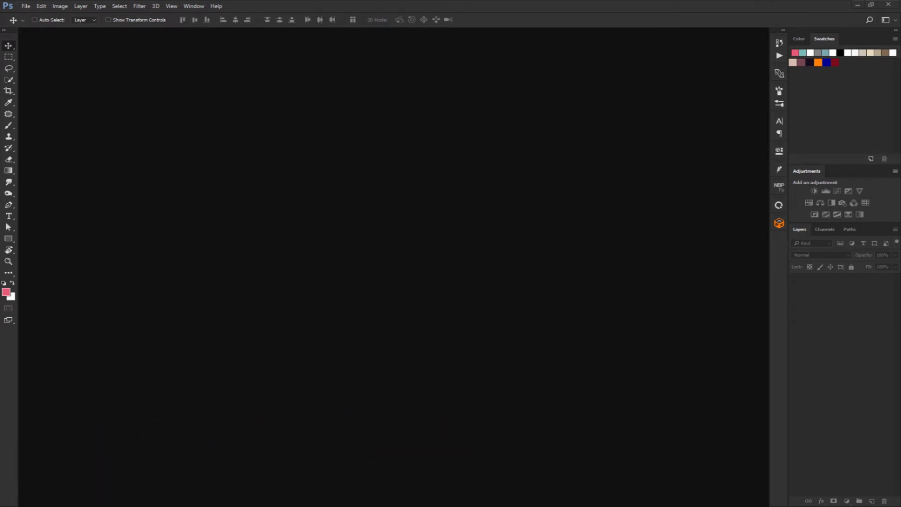
Step: Open the GirlBokeh.jpg photo of the woman holding fairy lights
left_click(24, 7)
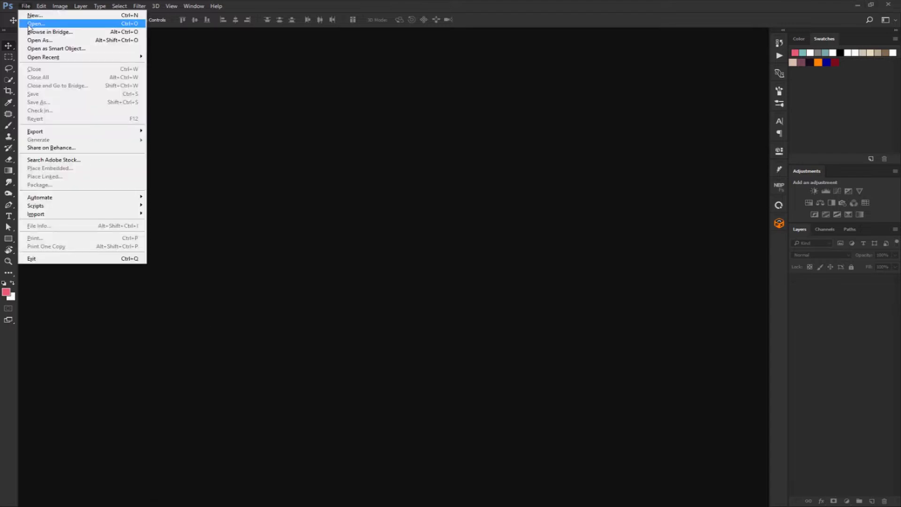
left_click(28, 24)
double_click(109, 69)
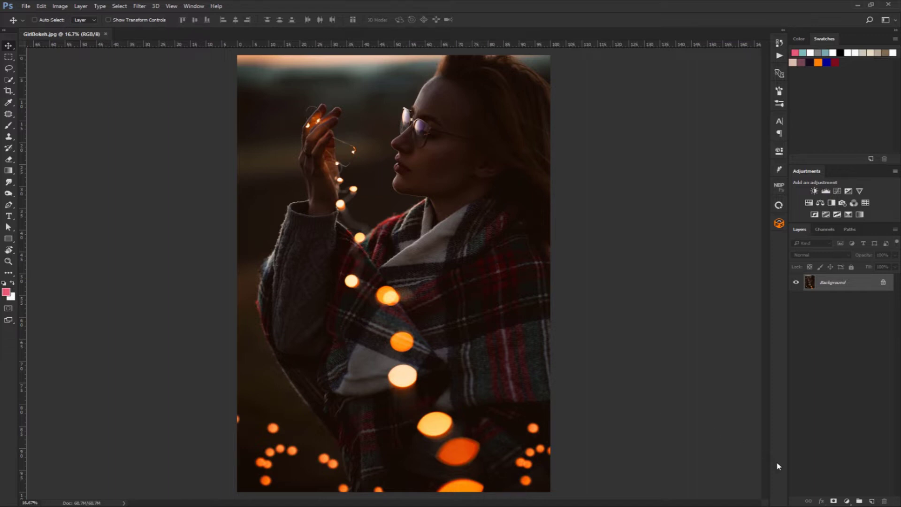
Step: Add a Color Lookup layer using 2Strip.look, toggling it to compare against the original
left_click(849, 502)
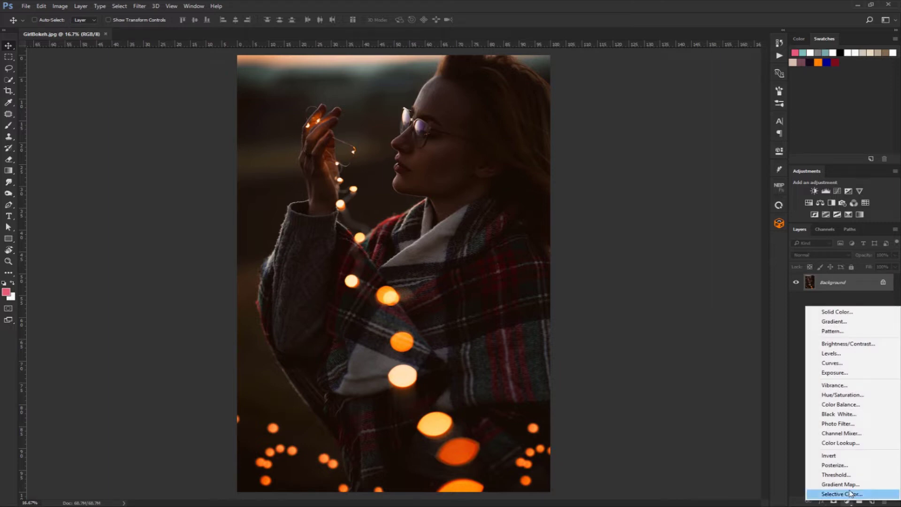
left_click(841, 443)
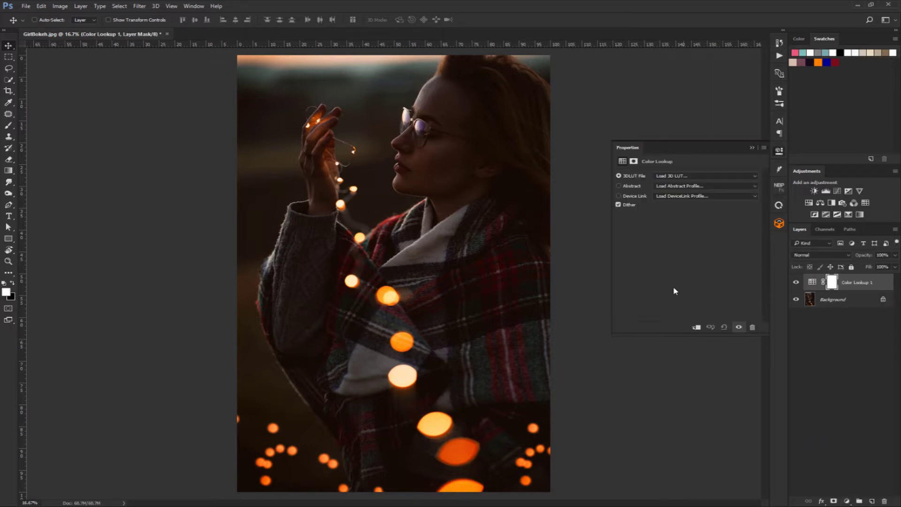
left_click(663, 176)
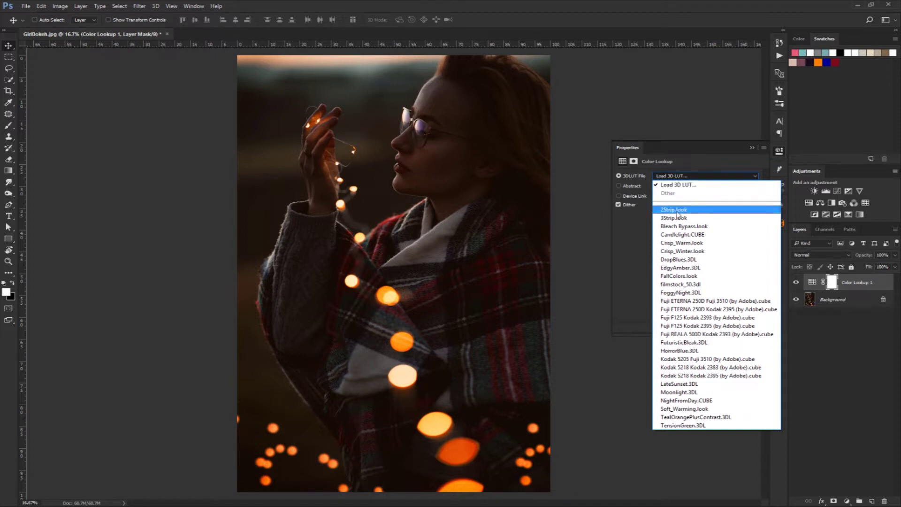
left_click(677, 215)
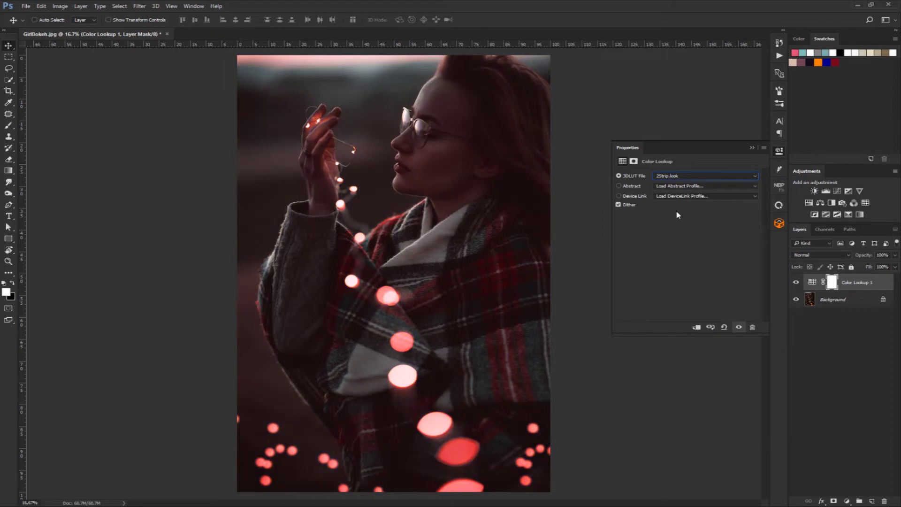
left_click(794, 281)
left_click(795, 281)
key("ctrl+2")
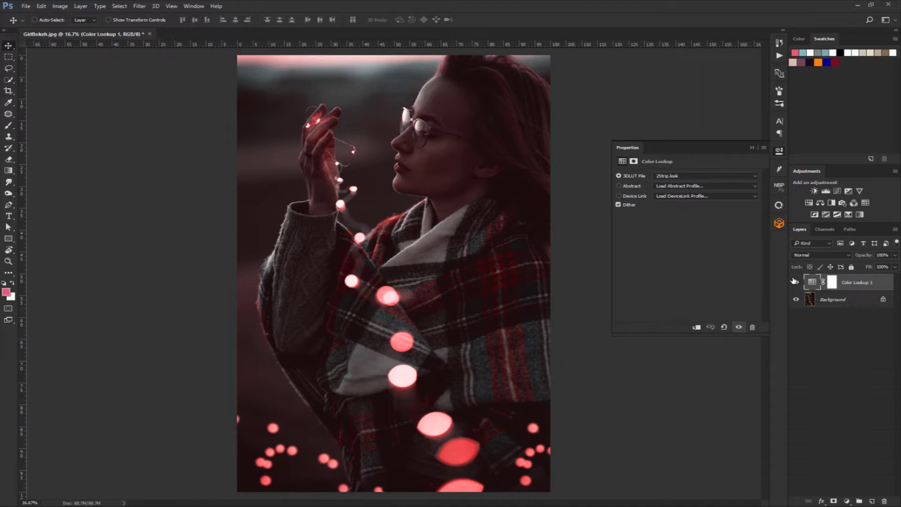
left_click(846, 501)
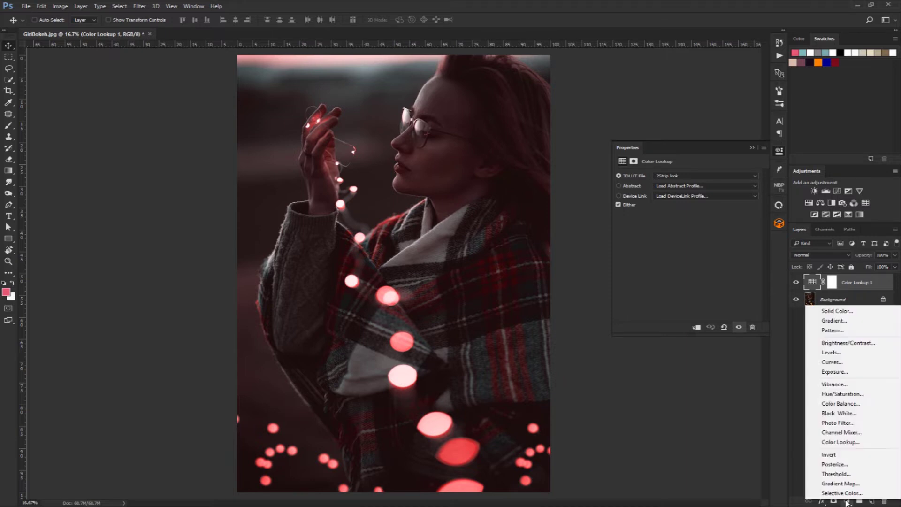
Step: Add a Selective Color layer that adds cyan and removes a little magenta in the Neutrals
left_click(848, 495)
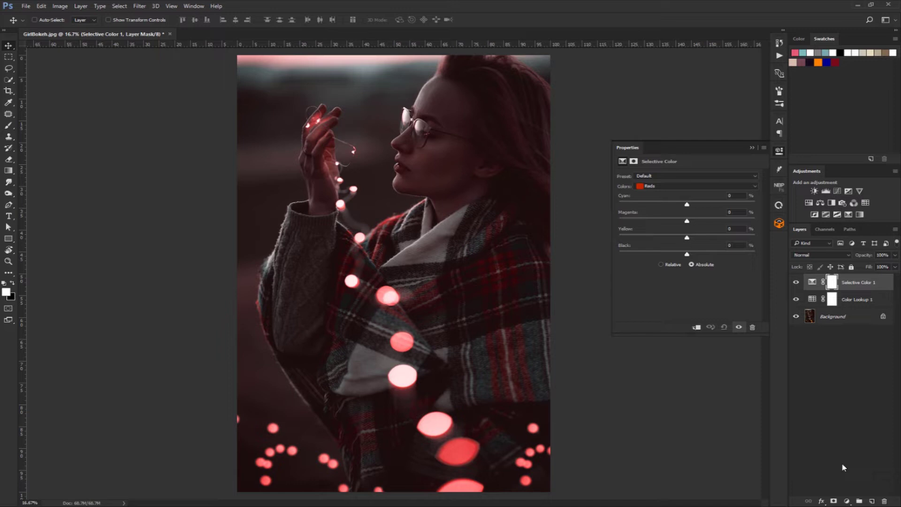
left_click(667, 189)
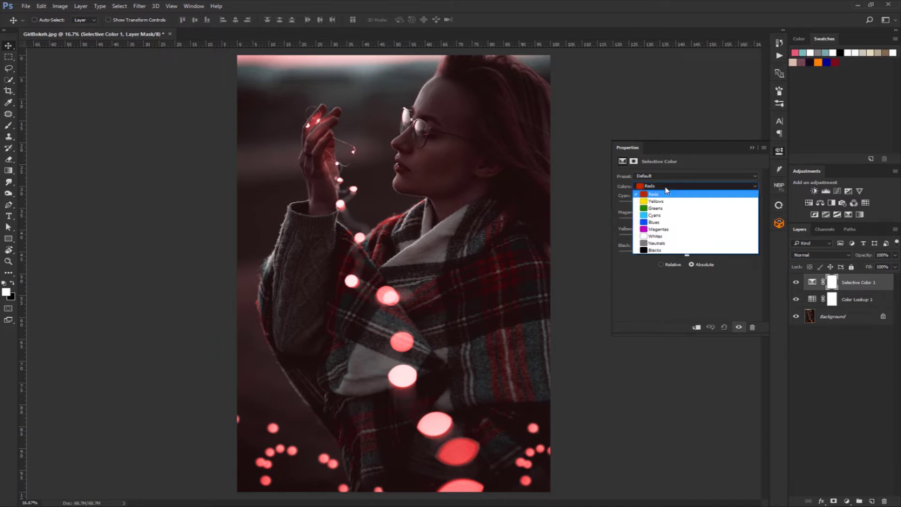
left_click(664, 244)
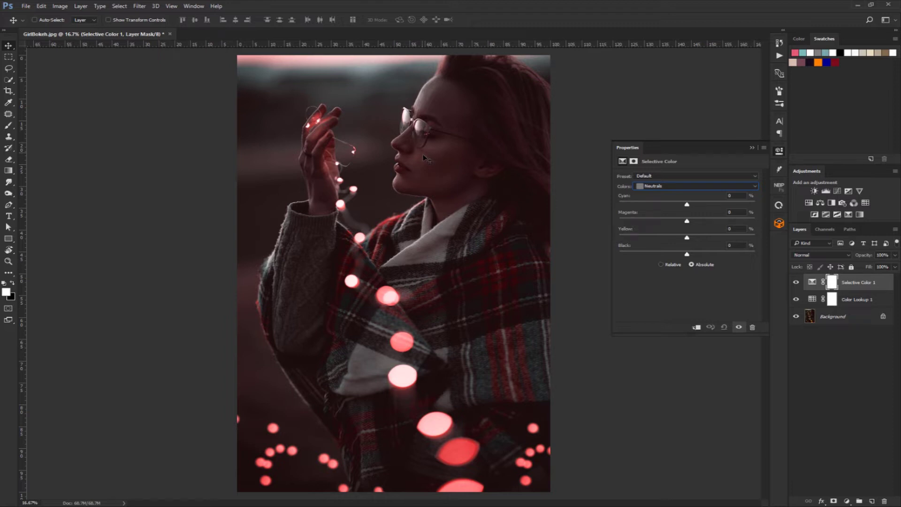
left_click_drag(687, 205, 696, 208)
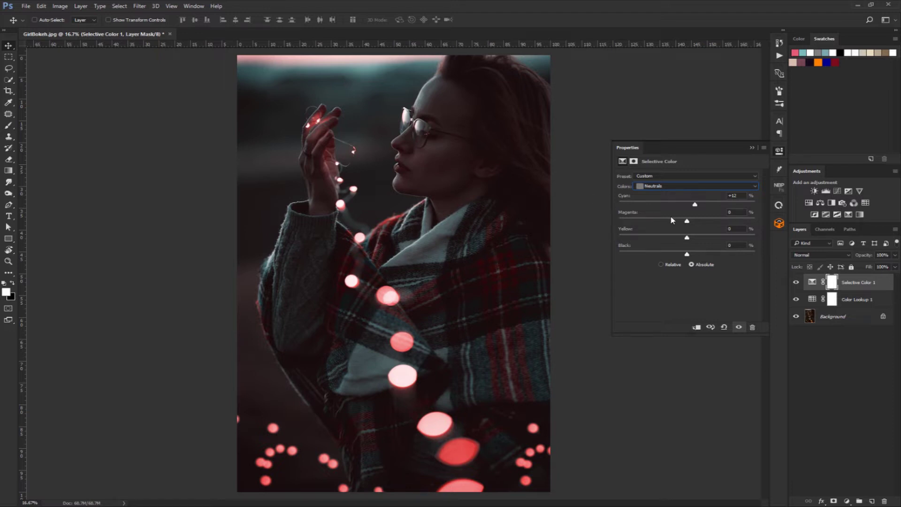
left_click_drag(687, 222, 686, 226)
Step: In the Blacks range, add a touch of magenta
left_click(686, 186)
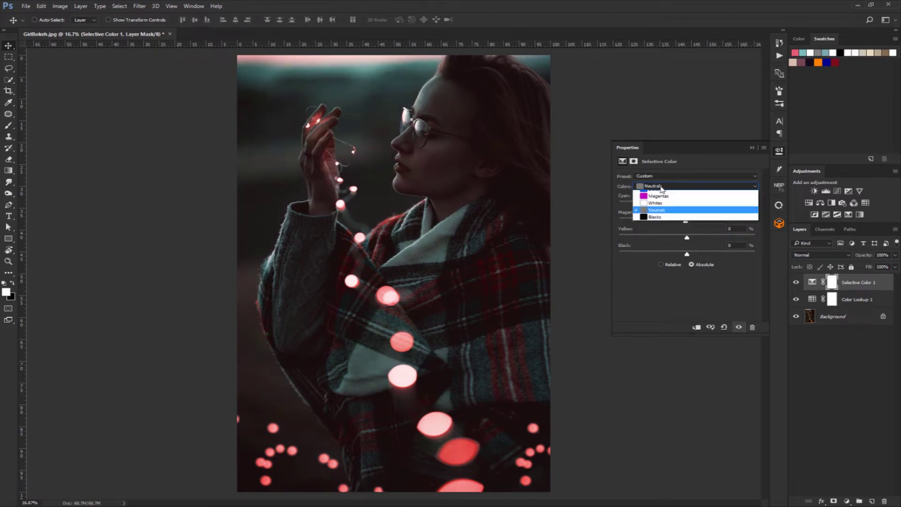
left_click(661, 250)
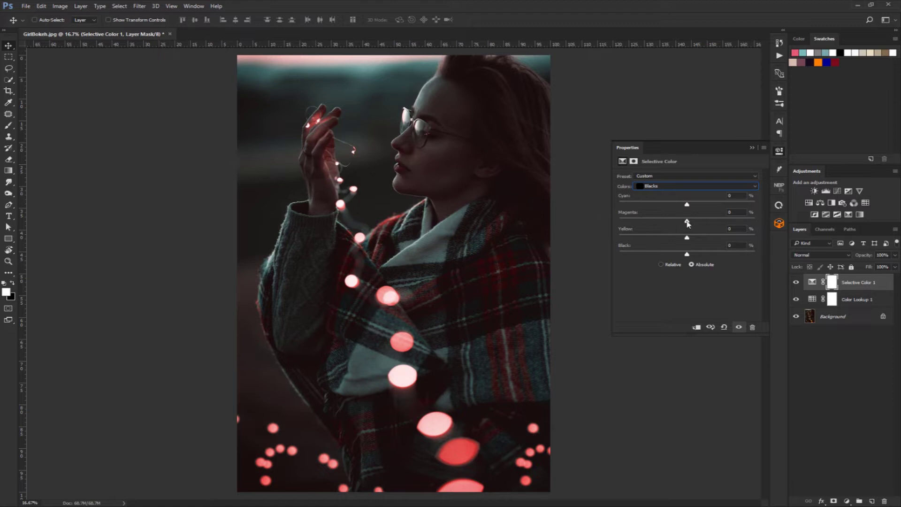
left_click_drag(687, 221, 690, 224)
left_click(667, 186)
Step: Set the Selective Color Reds to Cyan -14, Magenta +4, Yellow -4
left_click(658, 191)
left_click_drag(687, 220, 690, 226)
left_click_drag(686, 205, 676, 207)
left_click_drag(688, 238, 683, 242)
Step: Raise Cyan to +40 in the Cyans range, then toggle the layer to compare
left_click(658, 188)
left_click(656, 216)
mouse_move(688, 207)
left_mouse_down()
mouse_move(715, 207)
mouse_move(683, 223)
left_mouse_up()
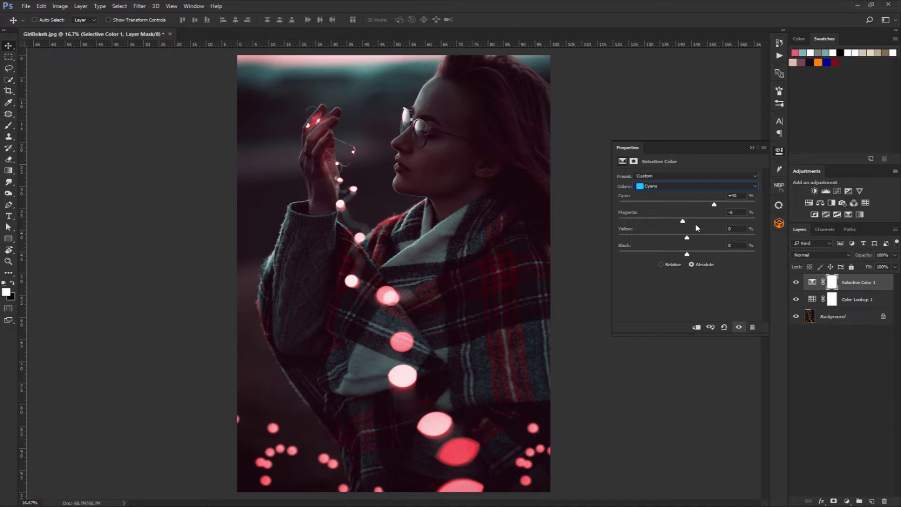
left_click(797, 317, "alt")
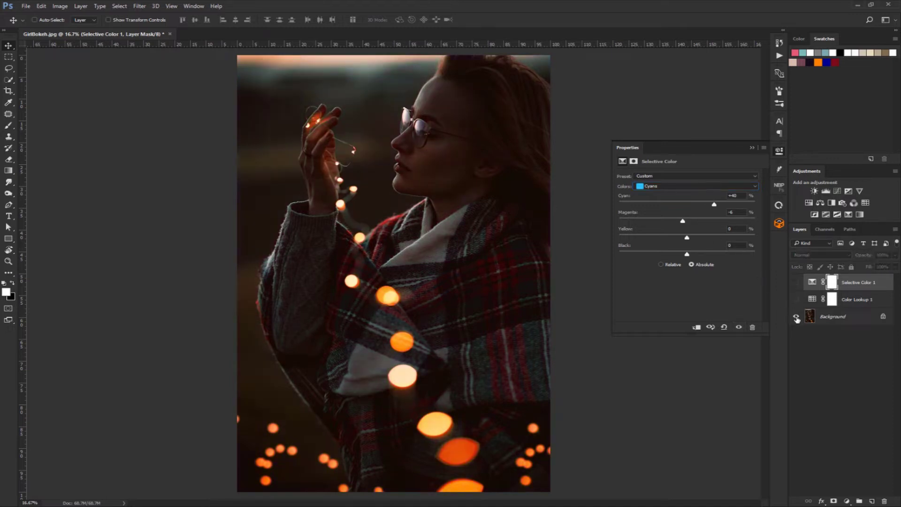
left_click(797, 317, "alt")
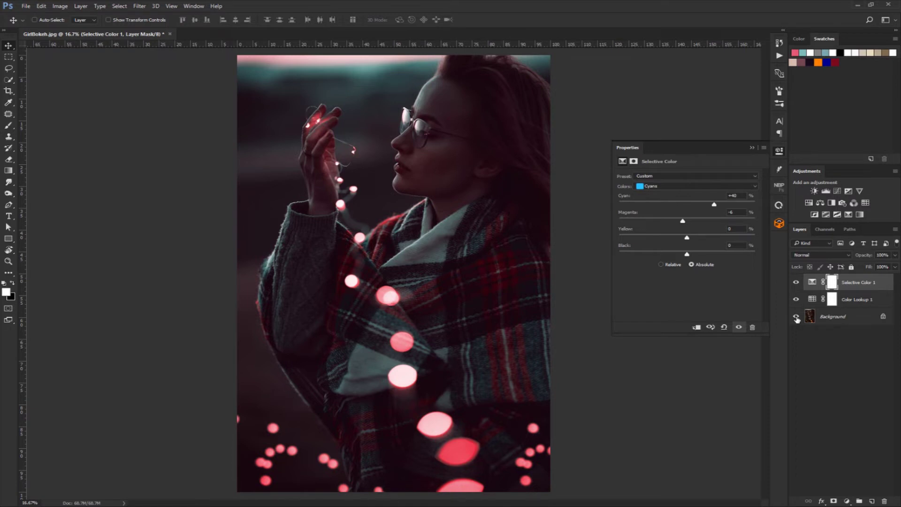
Step: Stamp the visible image to a new layer named 'Basic Correction' and hide both adjustment layers
key("ctrl+alt+shift+e")
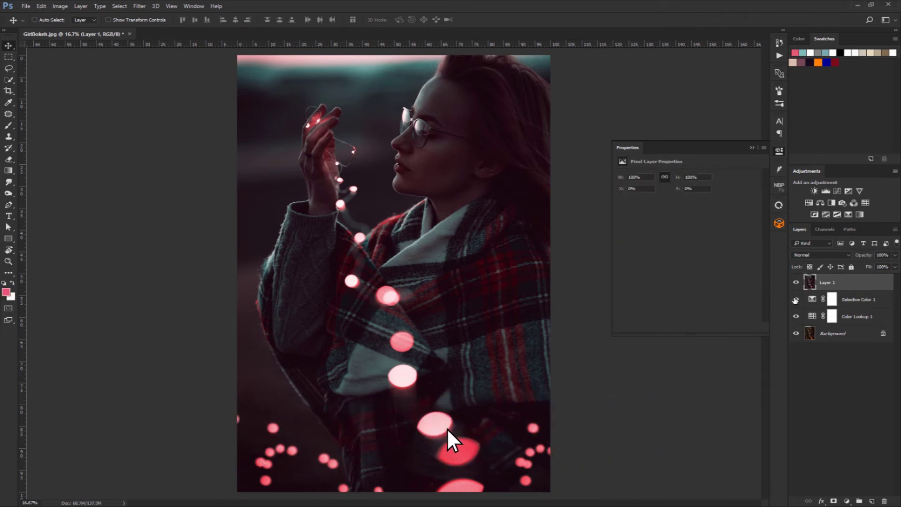
left_click_drag(795, 300, 794, 335)
double_click(827, 282)
type("Basic Correction")
key("Return")
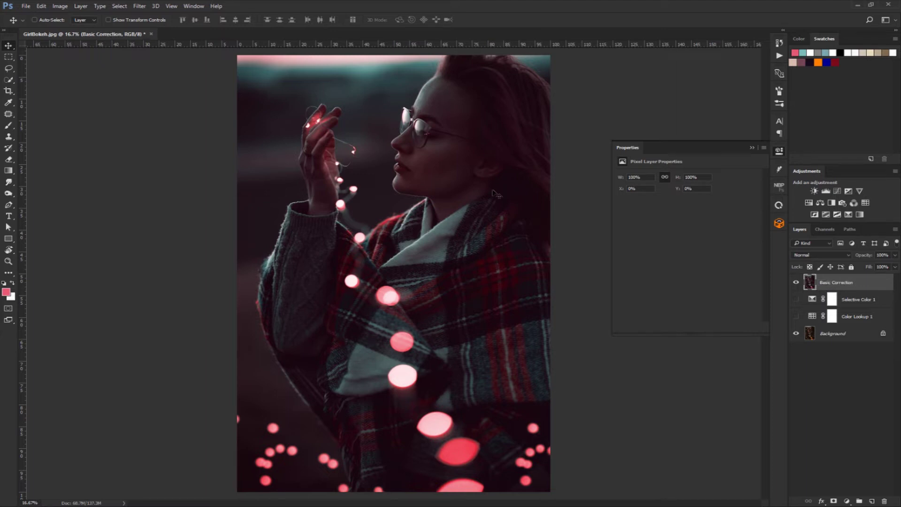
left_click(140, 8)
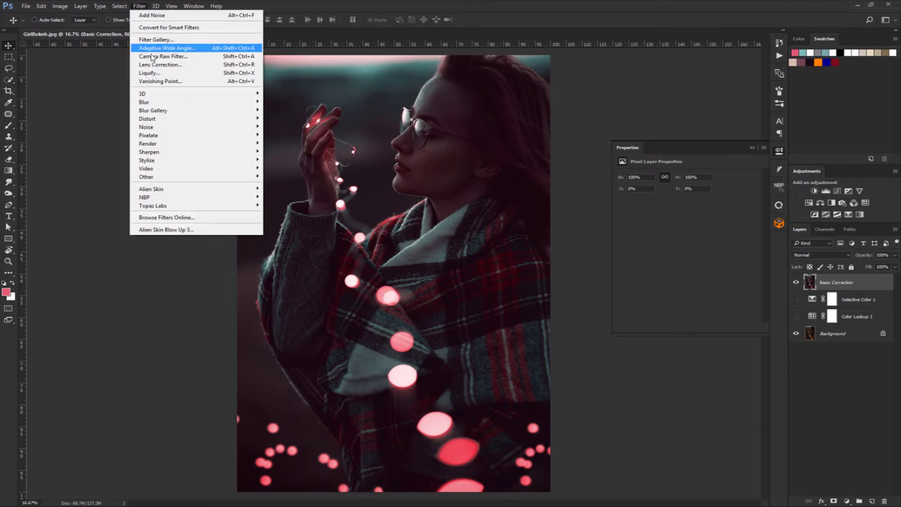
Step: In Camera Raw Filter, set Exposure +0.50, Contrast +18 and Highlights +10
left_click(169, 57)
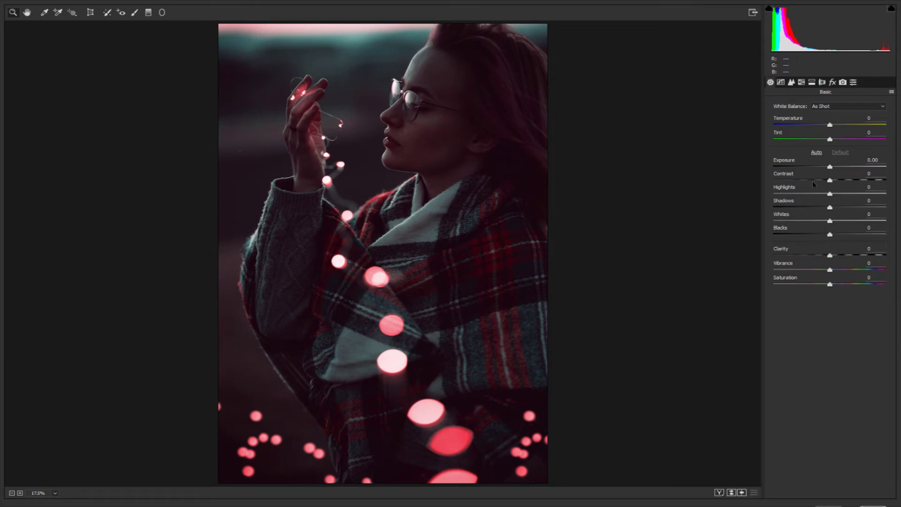
left_click_drag(830, 166, 836, 169)
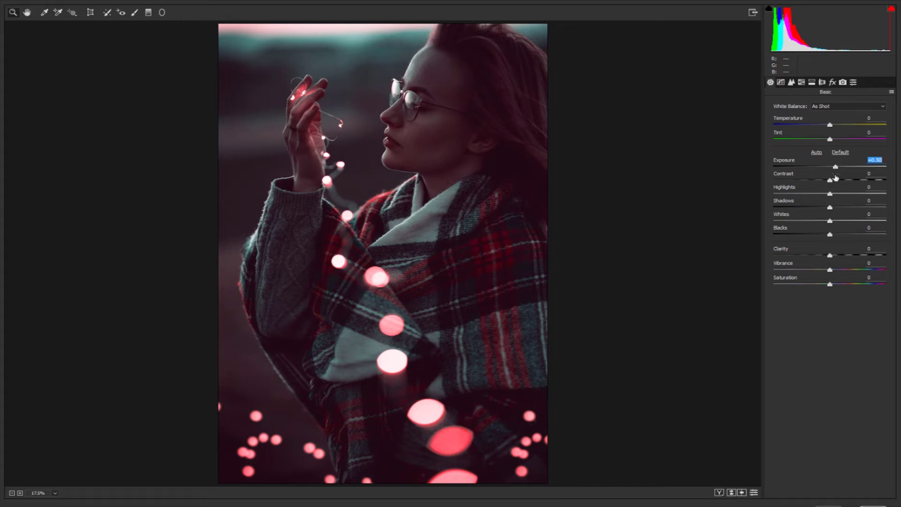
left_click_drag(830, 181, 841, 182)
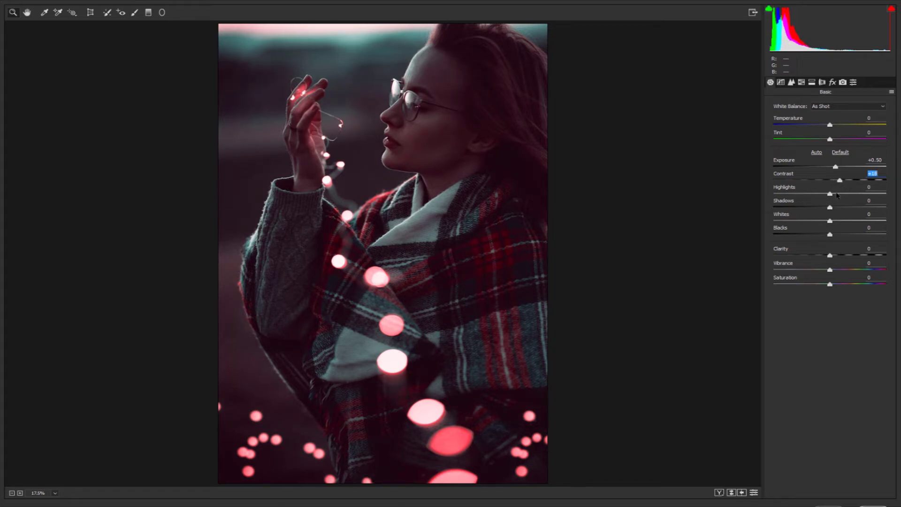
left_click_drag(831, 194, 834, 196)
left_click_drag(834, 196, 836, 196)
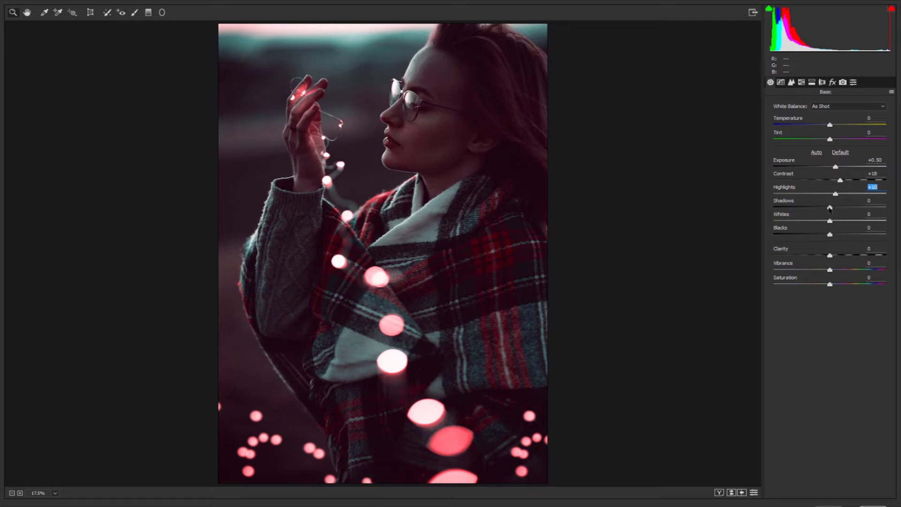
Step: Set Shadows -18, Blacks -8, Clarity +25 and Vibrance +10
left_click_drag(830, 207, 826, 236)
left_click(830, 234)
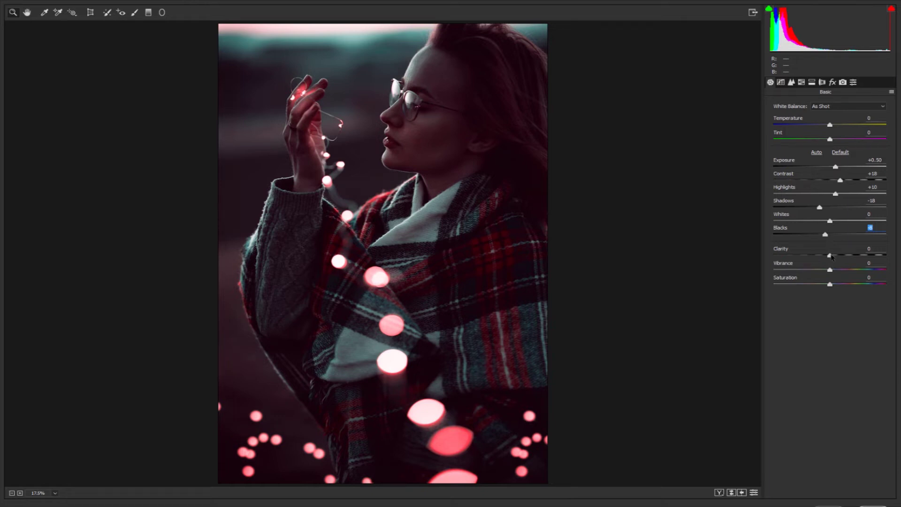
left_click_drag(832, 256, 847, 257)
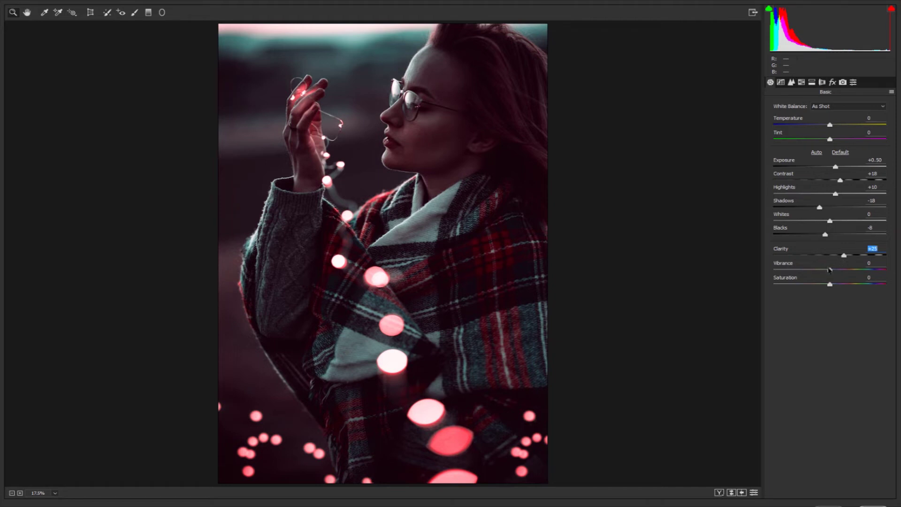
left_click_drag(830, 271, 834, 271)
left_click_drag(836, 270, 839, 271)
Step: In HSL Hue, shift Reds to -10, Aquas slightly positive and Blues to -13
left_click(804, 84)
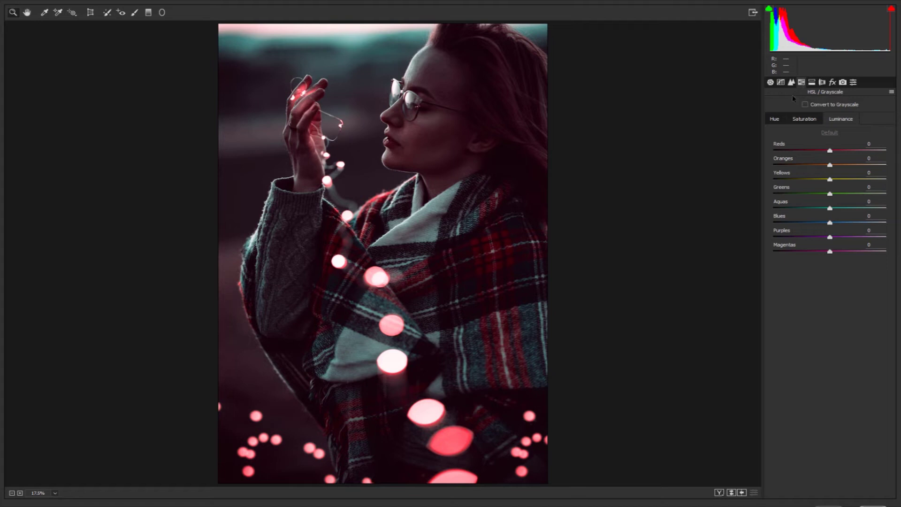
left_click(778, 120)
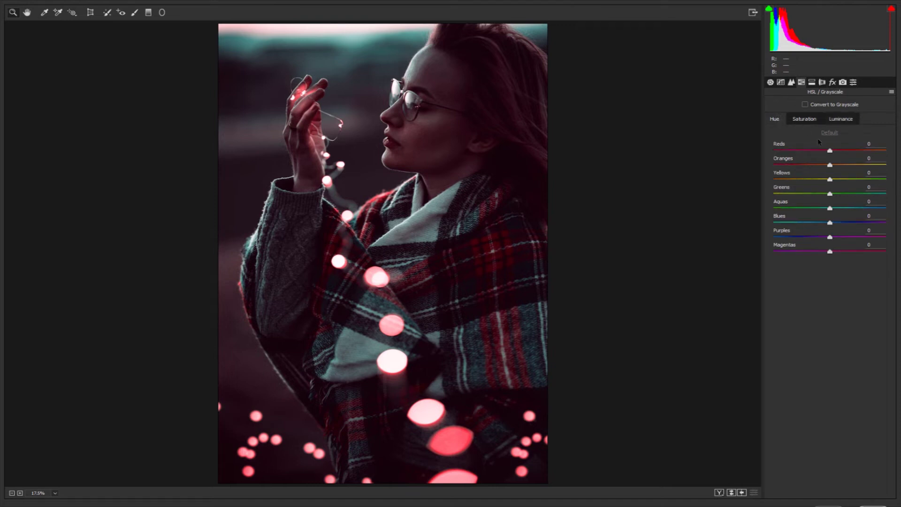
left_click_drag(829, 154, 823, 155)
left_click_drag(831, 209, 843, 210)
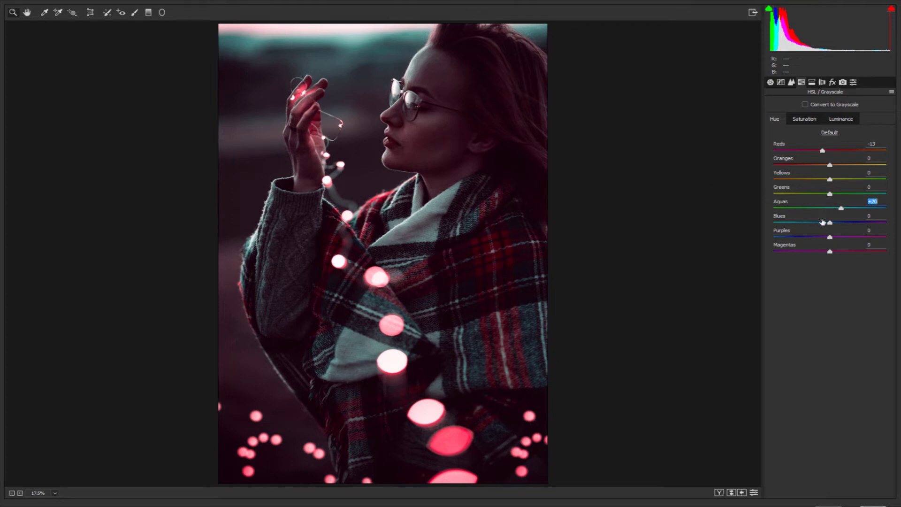
left_click(829, 223)
left_click_drag(829, 224, 821, 224)
left_click_drag(820, 224, 836, 253)
Step: Raise Aquas and Blues saturation to +30 and Reds luminance to +26
left_click(806, 120)
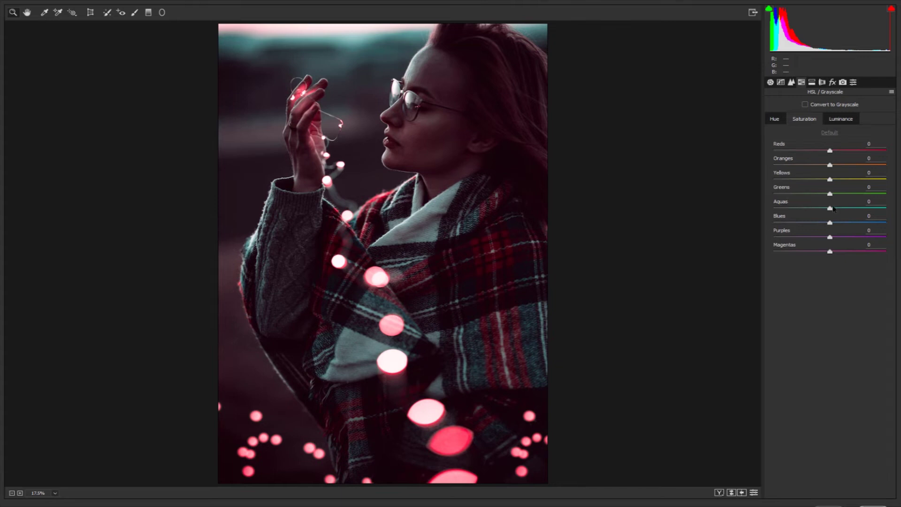
left_click_drag(830, 208, 848, 209)
left_click_drag(831, 224, 816, 253)
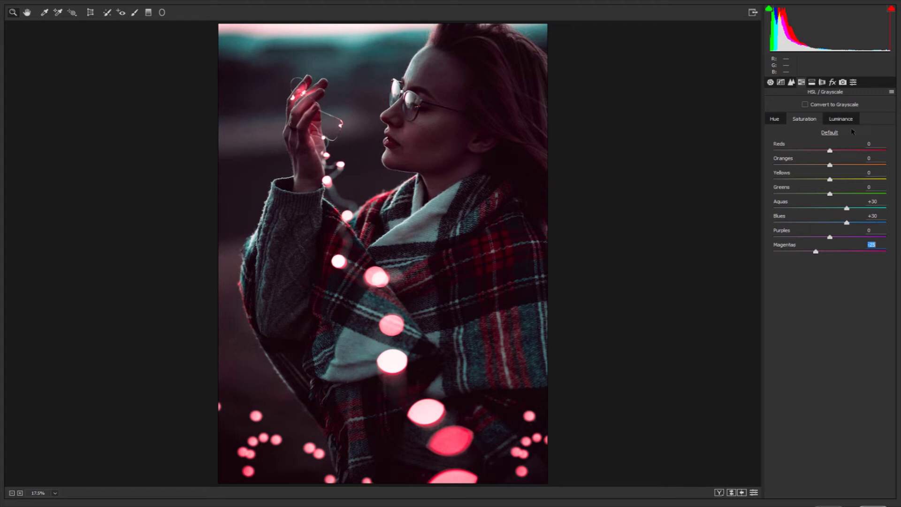
left_click(851, 120)
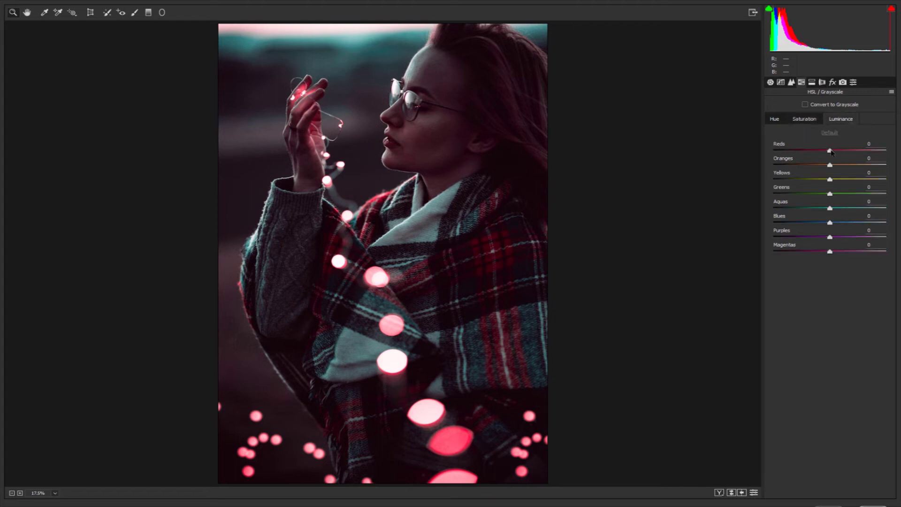
left_click_drag(830, 151, 845, 151)
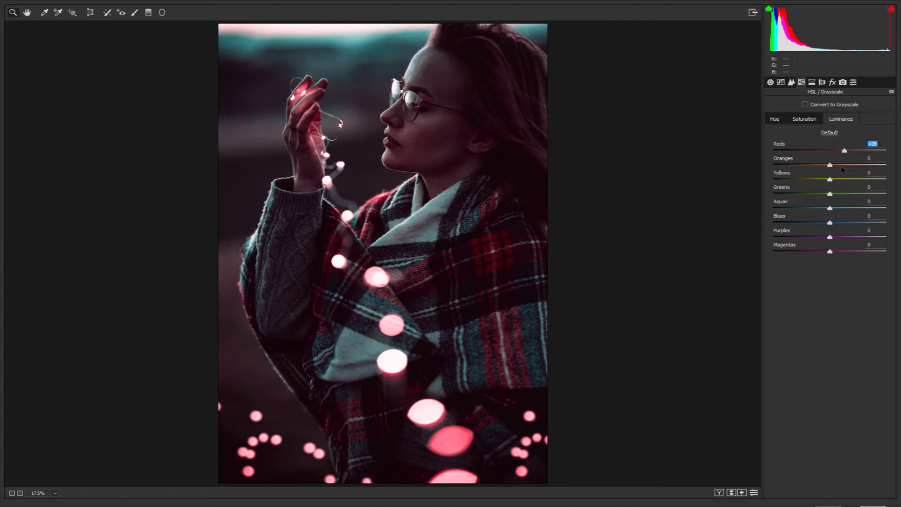
left_click(832, 82)
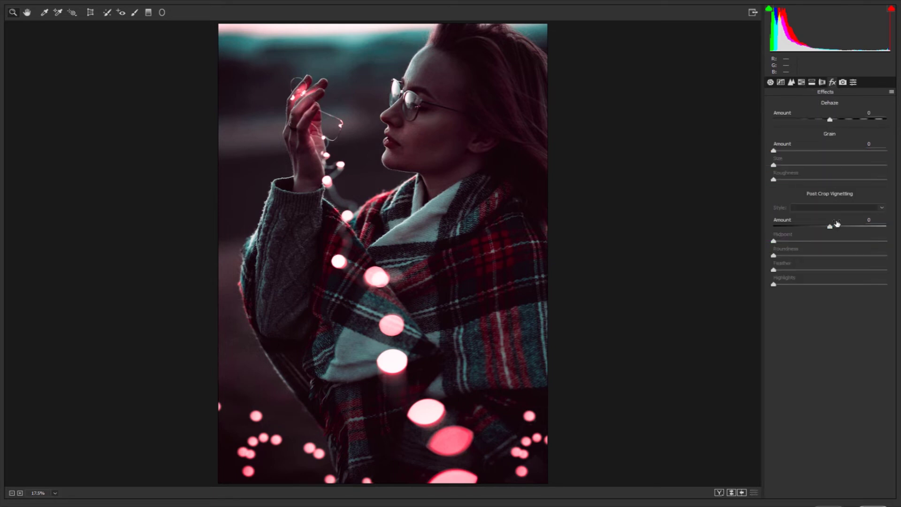
Step: Set the Post Crop Vignetting Amount to about -13 to darken the edges
left_click_drag(831, 228, 820, 230)
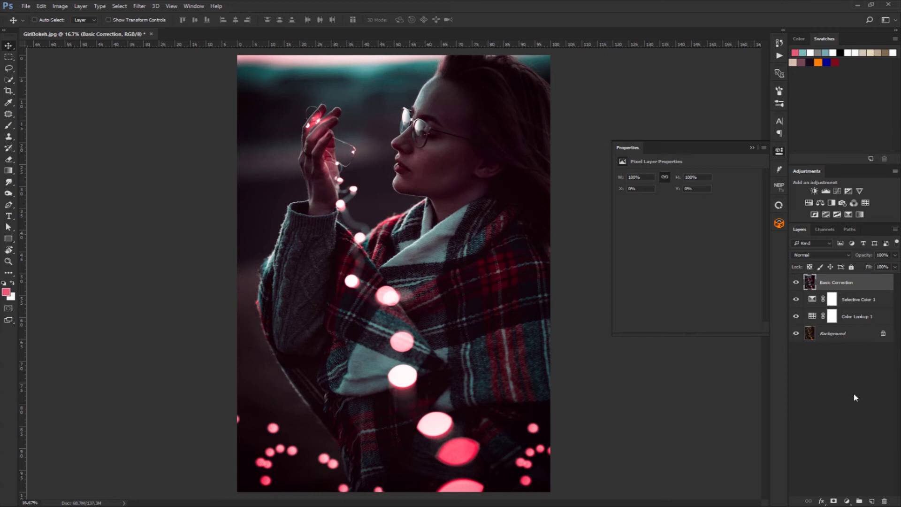
Step: Hide and restore the Basic Correction and grading layers to compare before and after
left_click(796, 334, "alt")
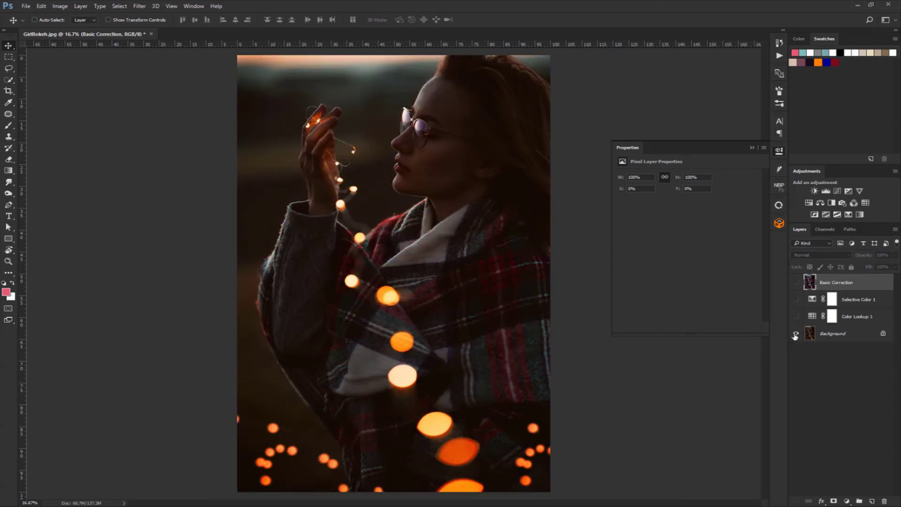
left_click_drag(796, 317, 797, 301)
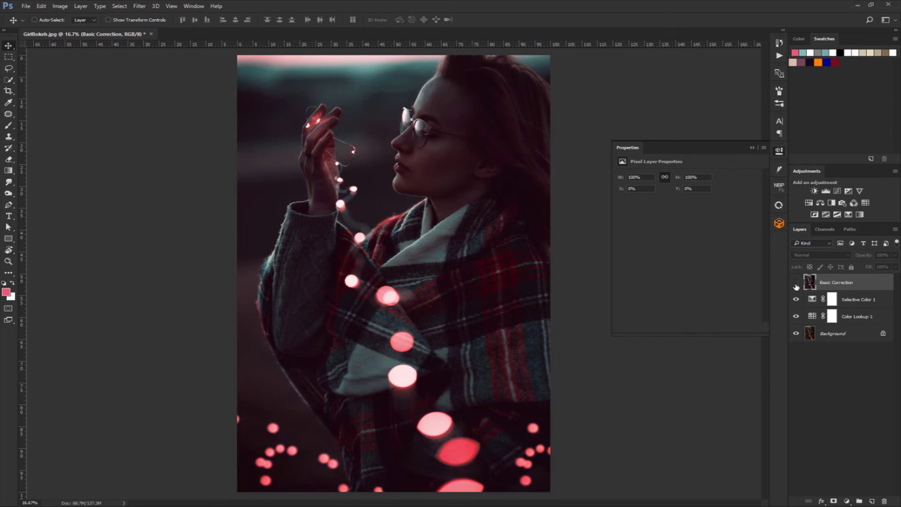
left_click(796, 284)
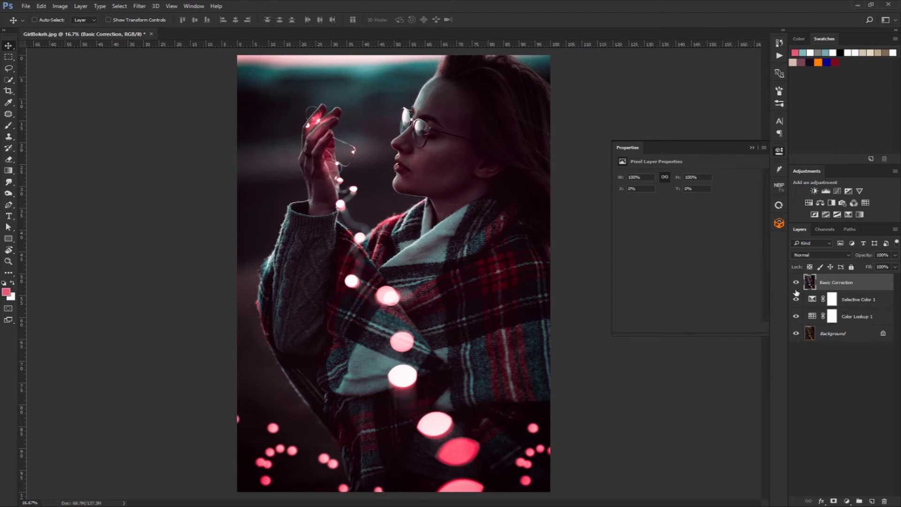
left_click(848, 501)
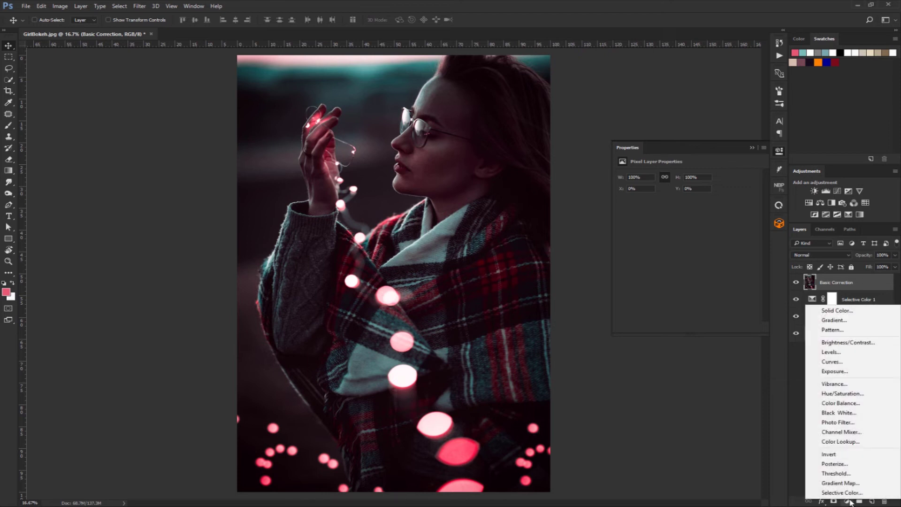
Step: Add a Levels adjustment with input levels 2, 1.11 and 229
left_click(831, 352)
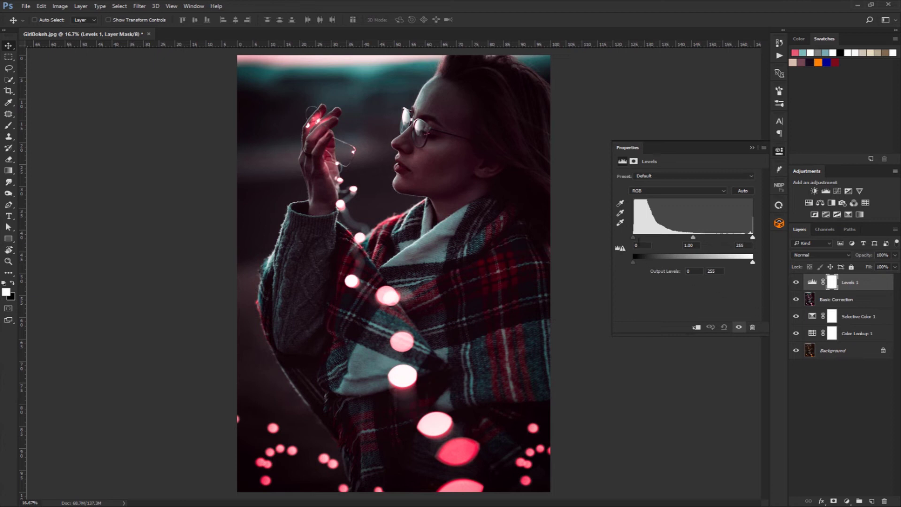
left_click(635, 239)
left_click_drag(693, 237, 686, 239)
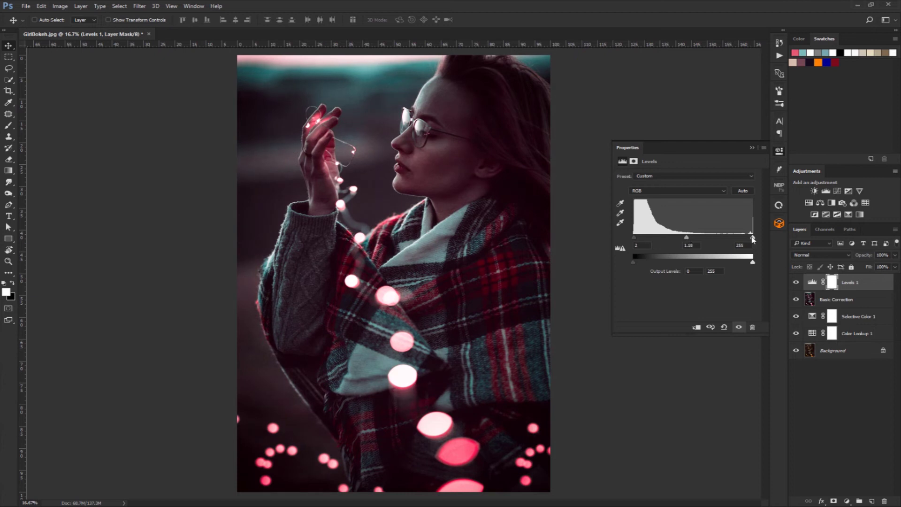
left_click_drag(752, 238, 742, 241)
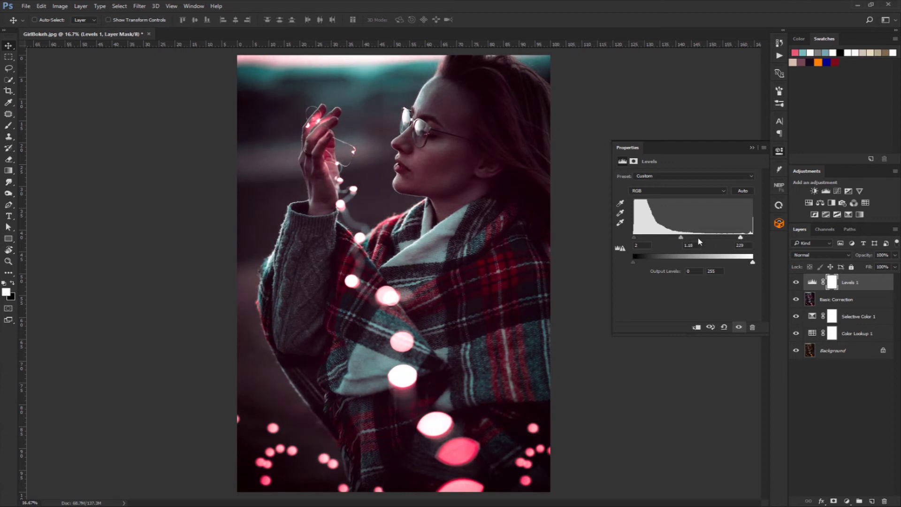
left_click_drag(681, 237, 683, 239)
Step: Toggle Levels to compare the brightening, then add an empty Layer 1 on top
left_click(796, 282)
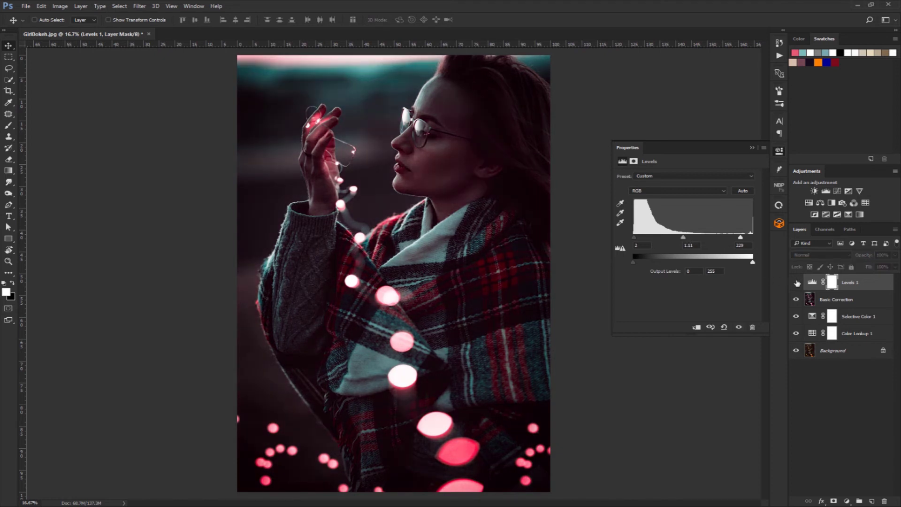
left_click(797, 282)
left_click(797, 283)
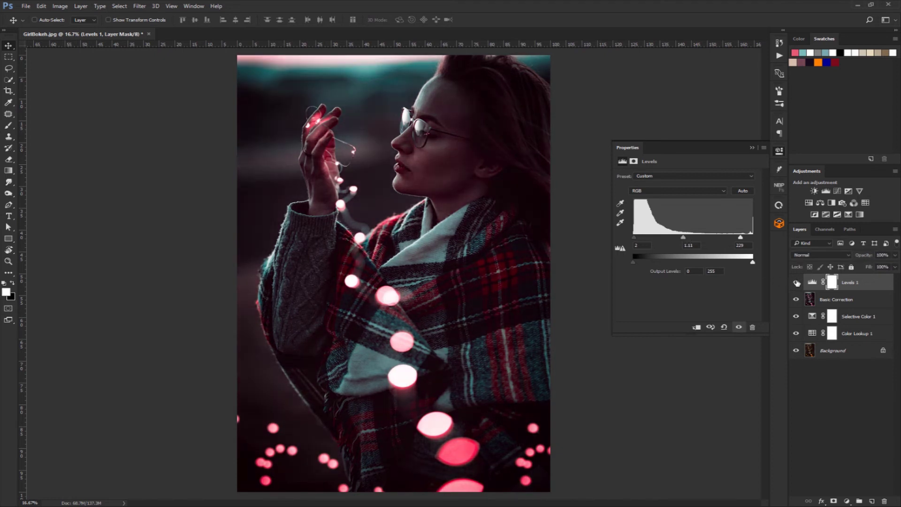
left_click(797, 283)
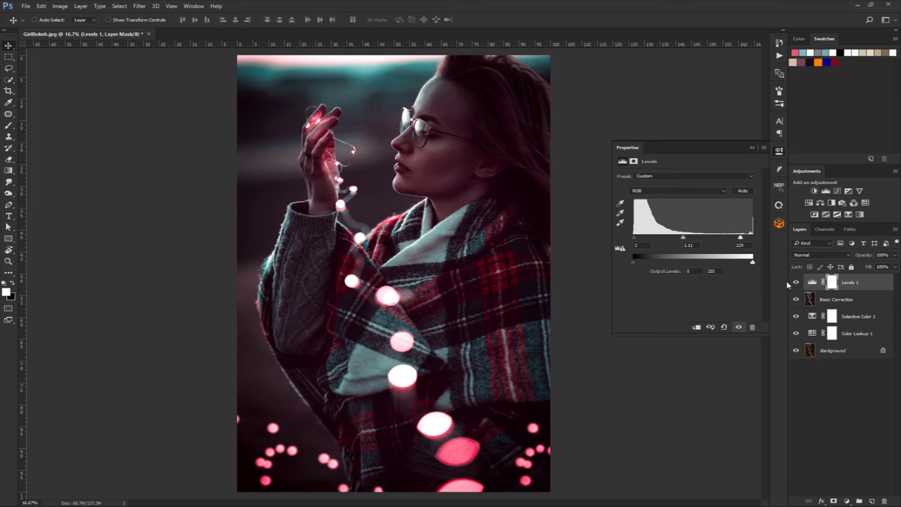
left_click(877, 501)
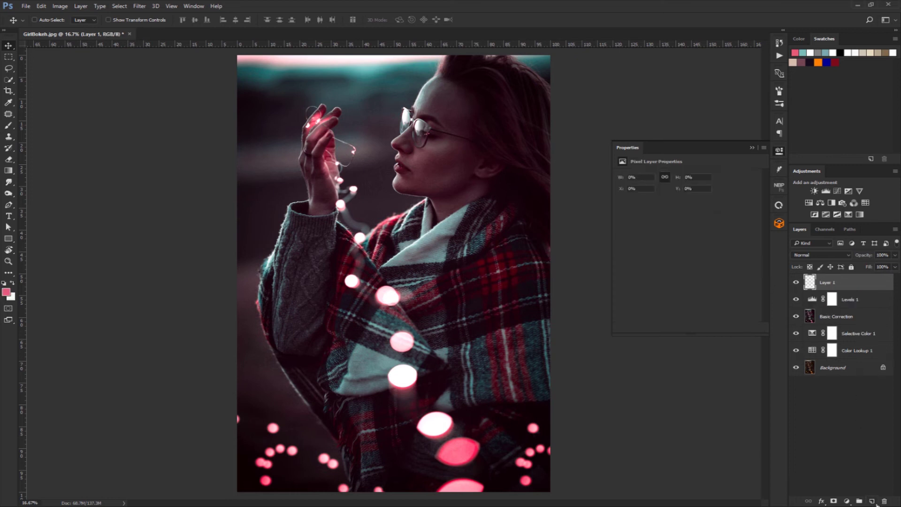
Step: Sample a light teal from the sky and paint a glow at upper left with a 2500 full-opacity brush
left_click(8, 126)
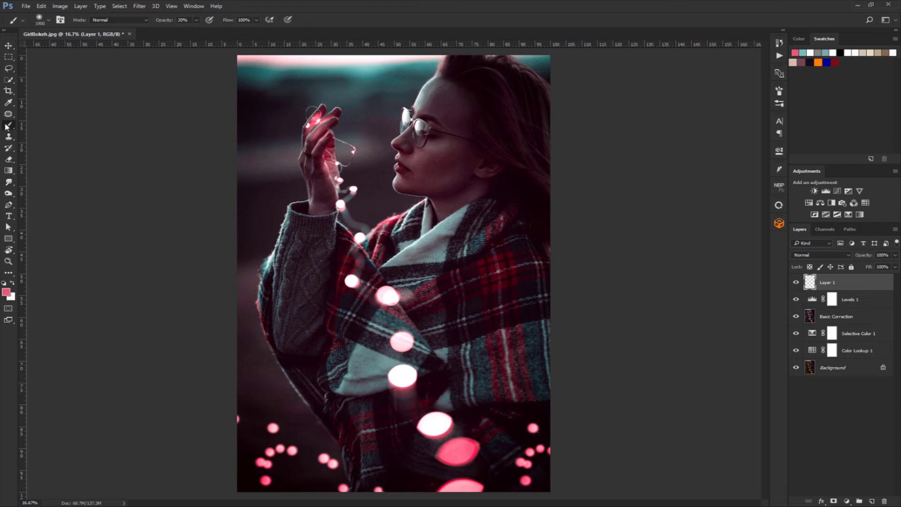
left_click(365, 69, "alt")
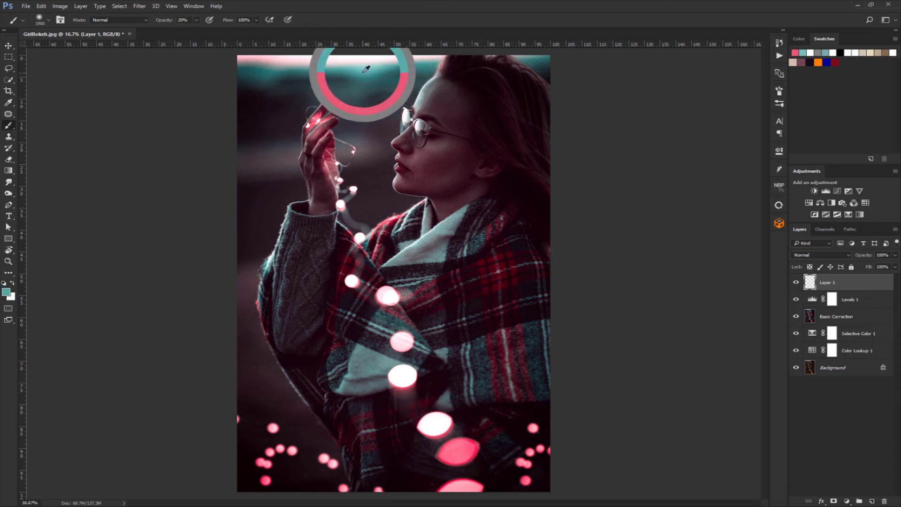
left_click_drag(364, 70, 360, 66)
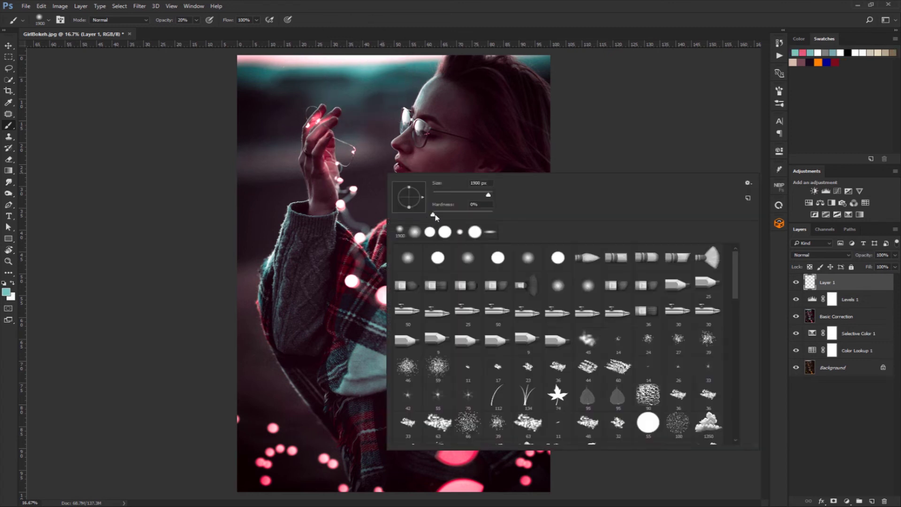
key("Return")
key("bracketright")
key("bracketright")
key("bracketright")
key("bracketright")
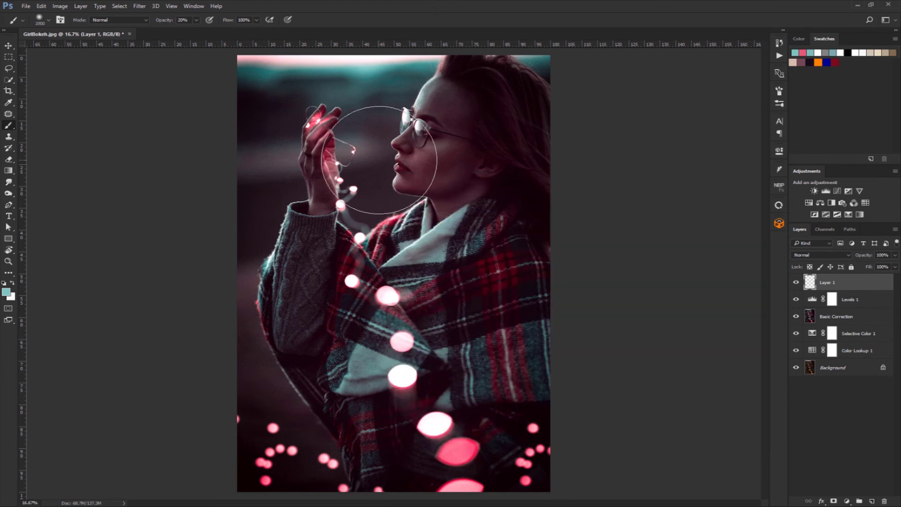
key("bracketright")
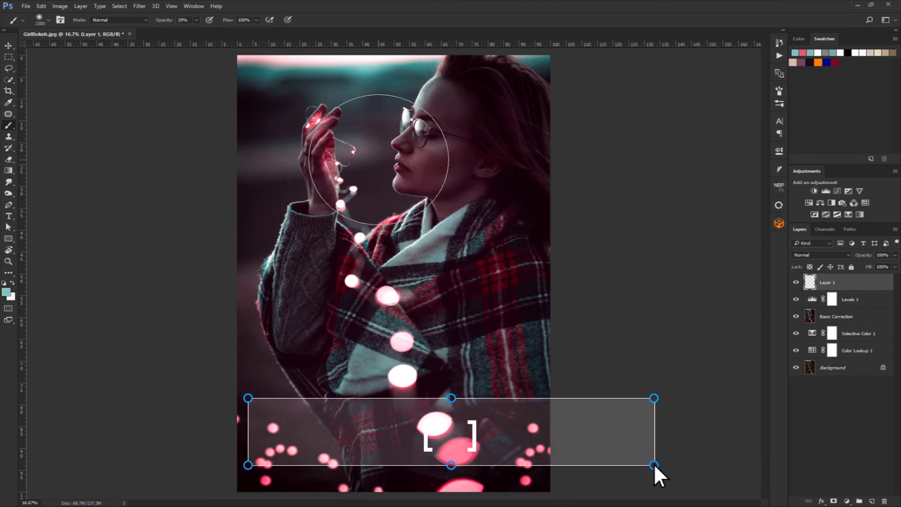
key("bracketright")
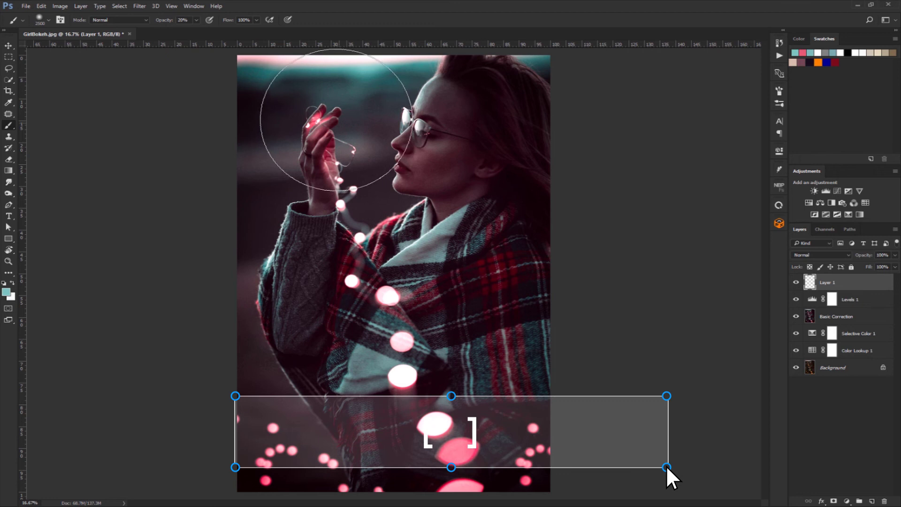
key("0")
left_click(326, 92)
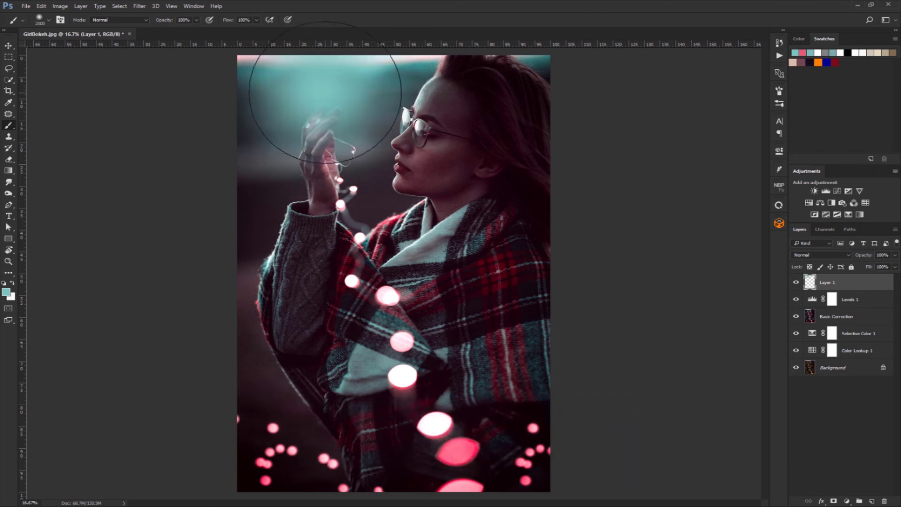
Step: Set Layer 1 to Screen blend mode at 29% opacity
left_click(808, 254)
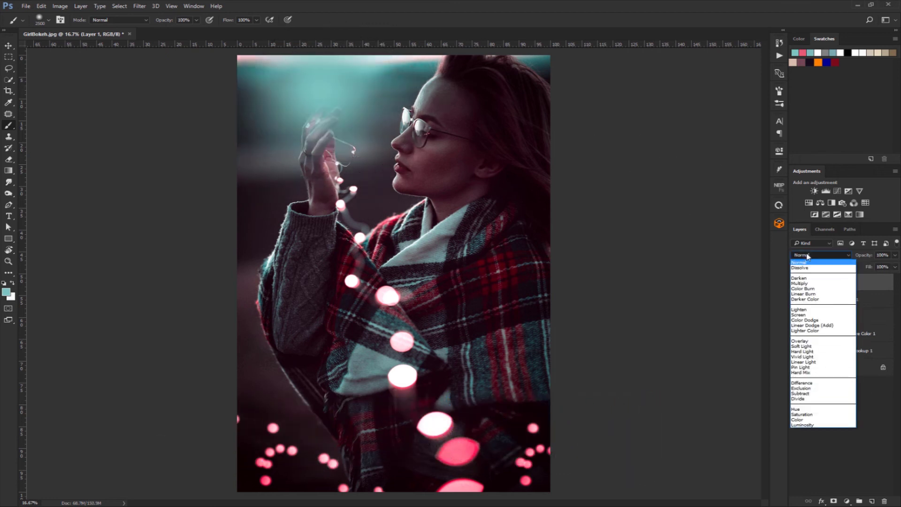
left_click(808, 318)
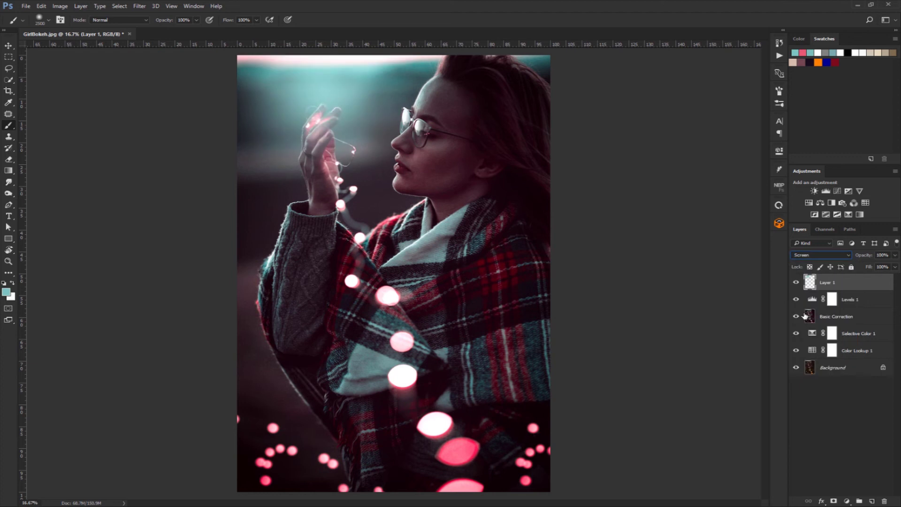
left_click(895, 255)
left_click_drag(887, 266, 861, 266)
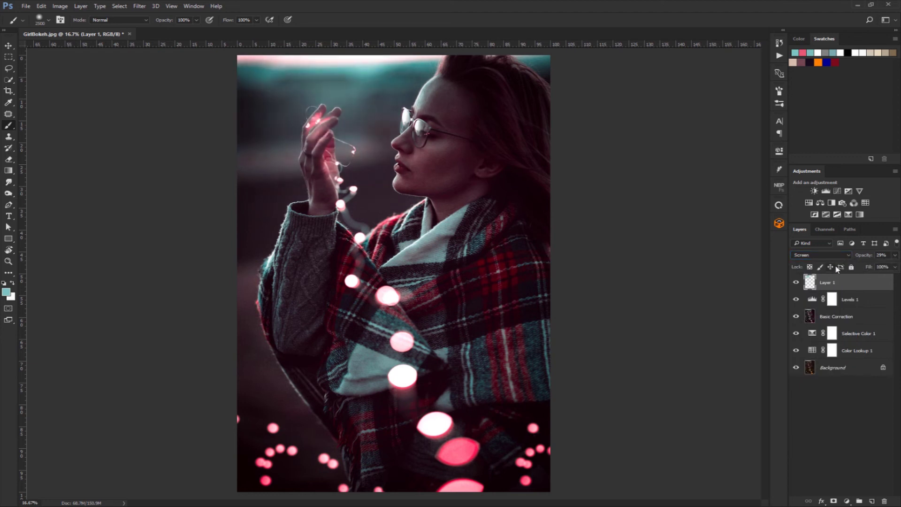
Step: Scale the teal glow up to about 152% and shift it slightly down
key("ctrl+t")
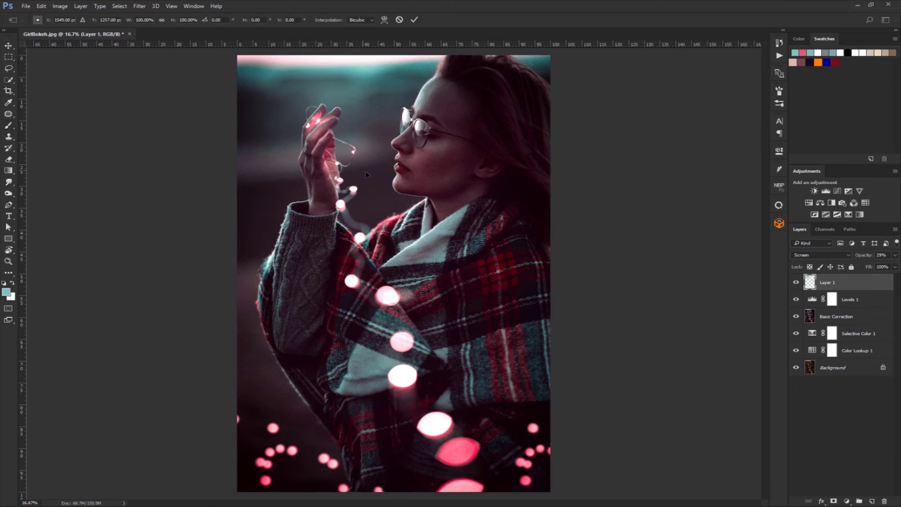
left_click_drag(479, 237, 542, 285)
left_click_drag(427, 188, 427, 215)
key("Return")
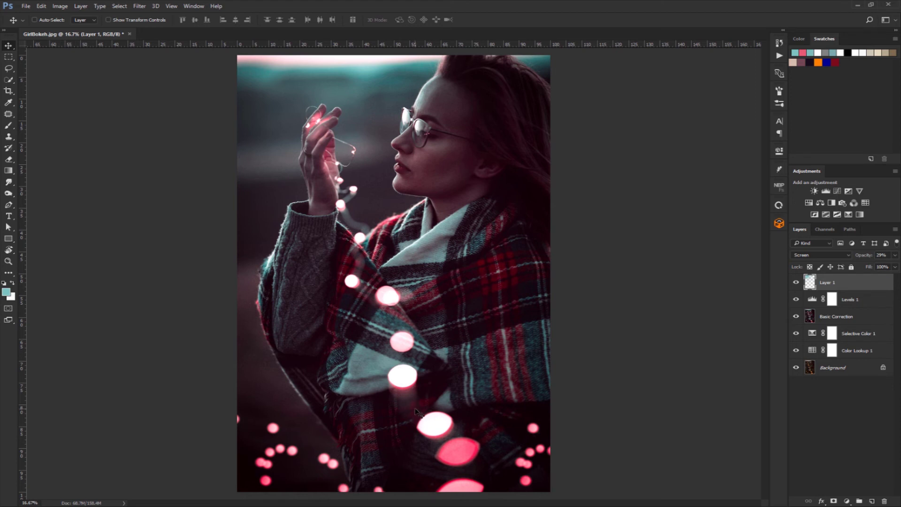
key("b")
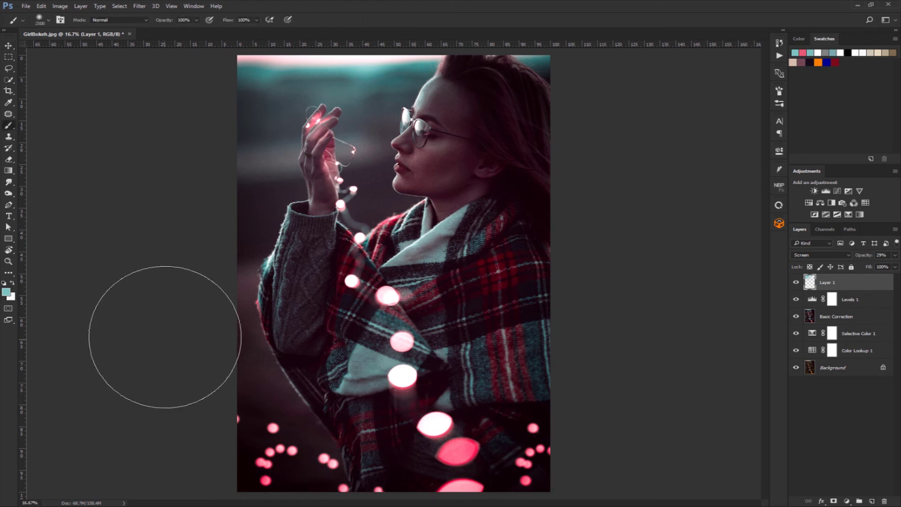
Step: Sample the bokeh pink and brighten the lower-right lights with a 29% opacity, size 2000 brush
left_click(409, 386, "alt")
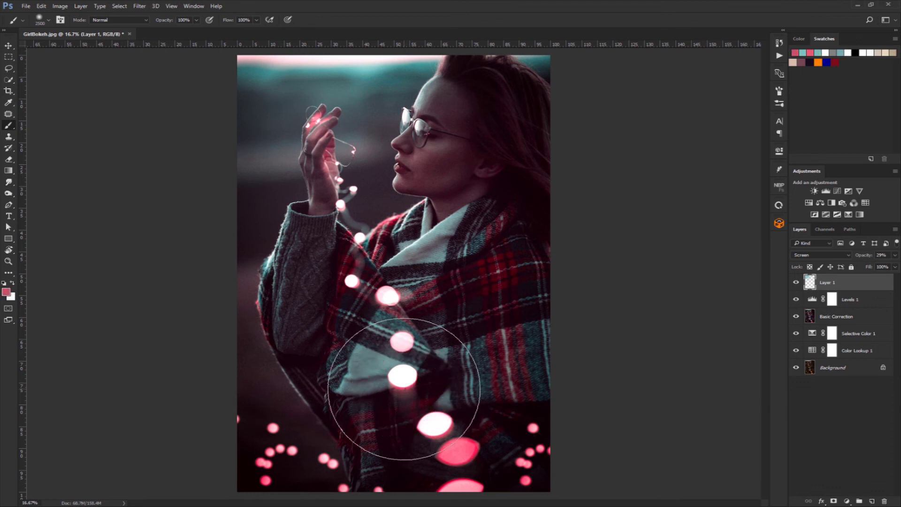
left_click(196, 20)
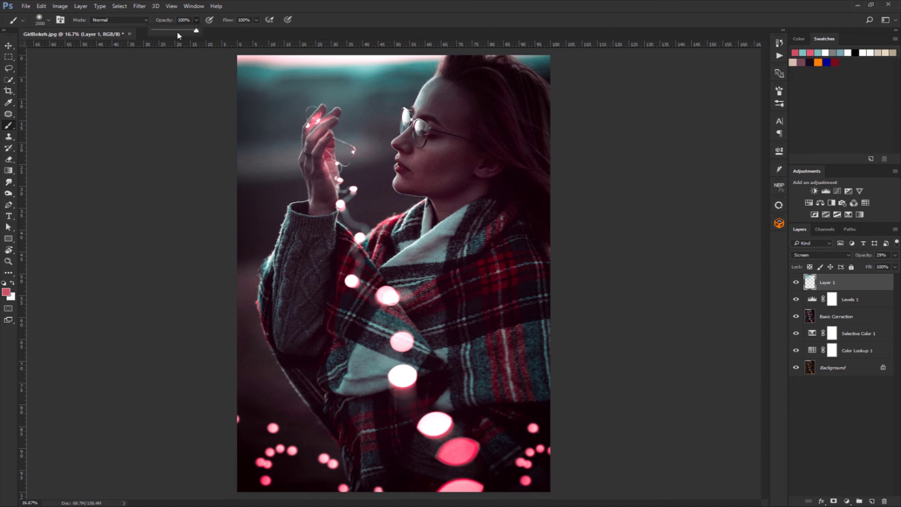
left_click_drag(178, 34, 163, 31)
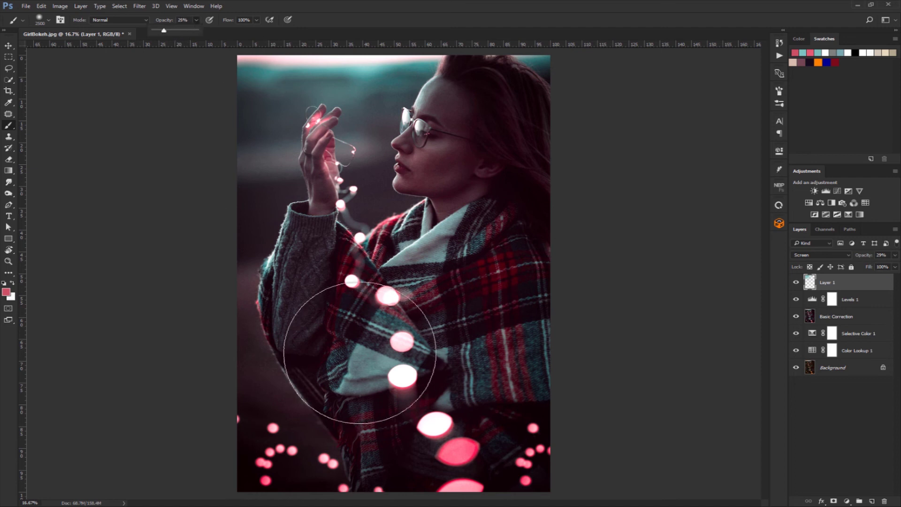
key("bracketleft")
key("bracketleft")
key("bracketleft")
key("bracketleft")
key("bracketleft")
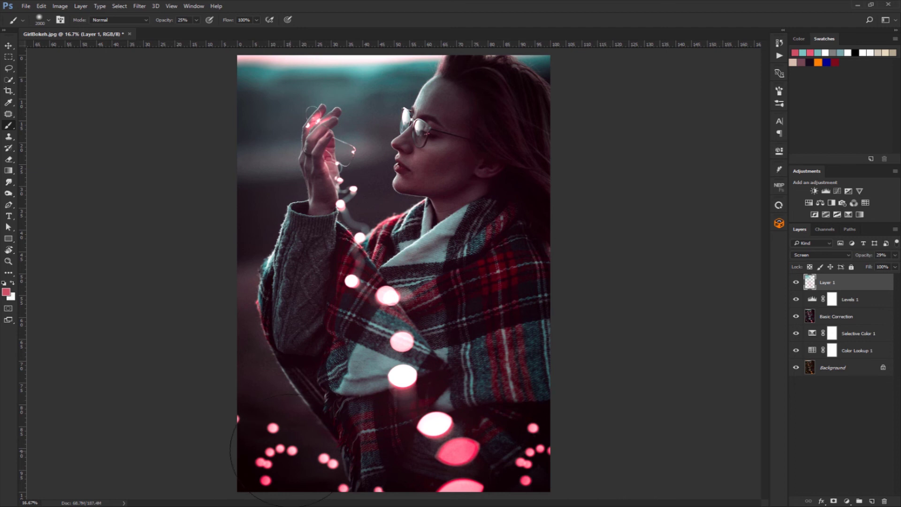
left_click(521, 448)
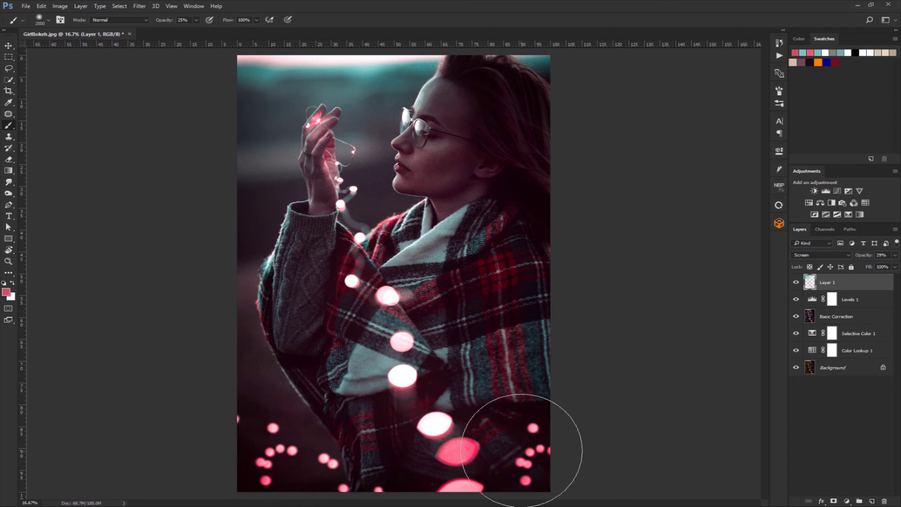
key("bracketleft")
key("bracketleft")
key("bracketleft")
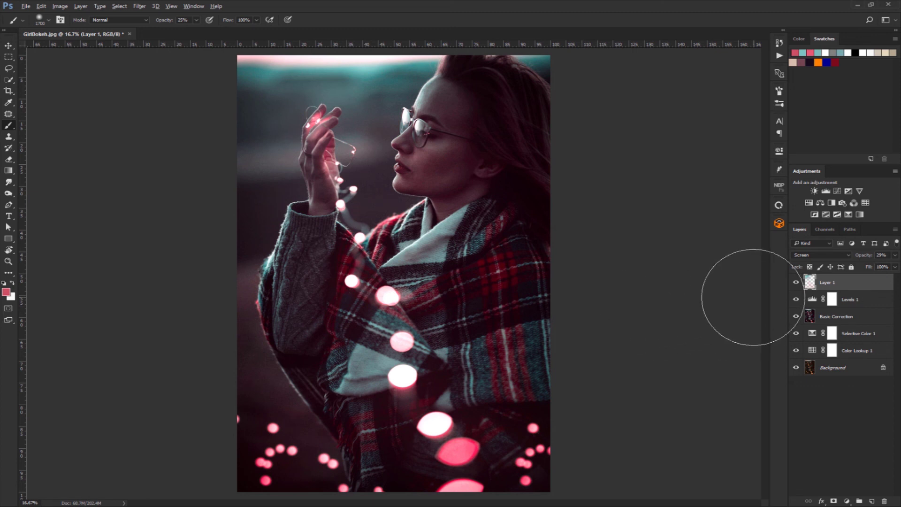
Step: Stamp all visible edits into a new Layer 2, then compare it against the original Background
key("ctrl+shift+alt+e")
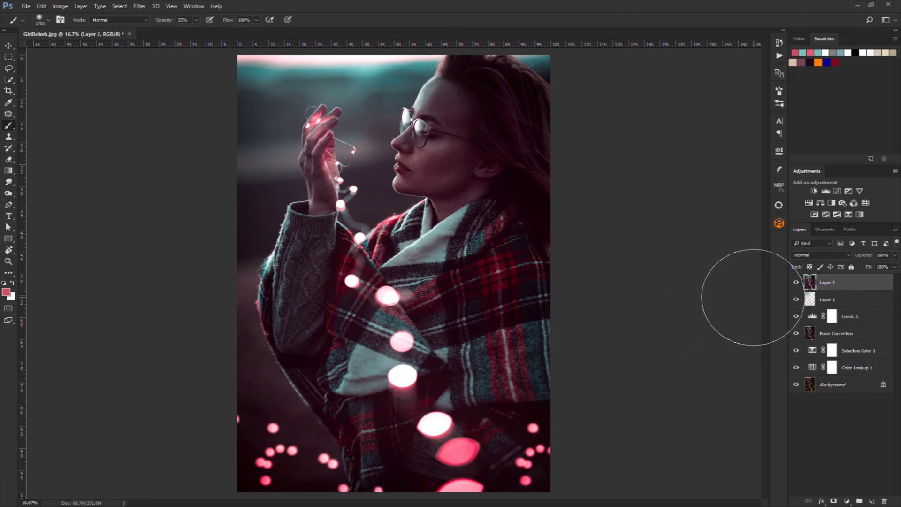
left_click(797, 385, "alt")
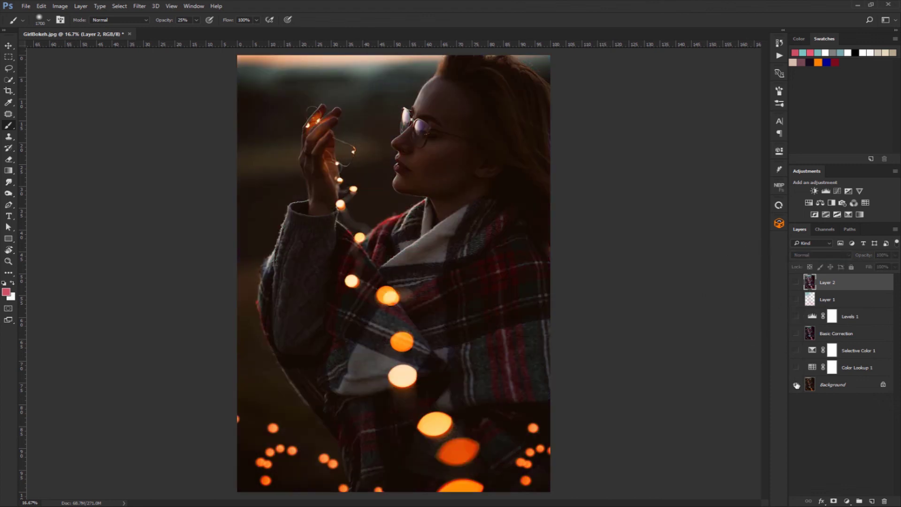
left_click_drag(796, 367, 796, 283)
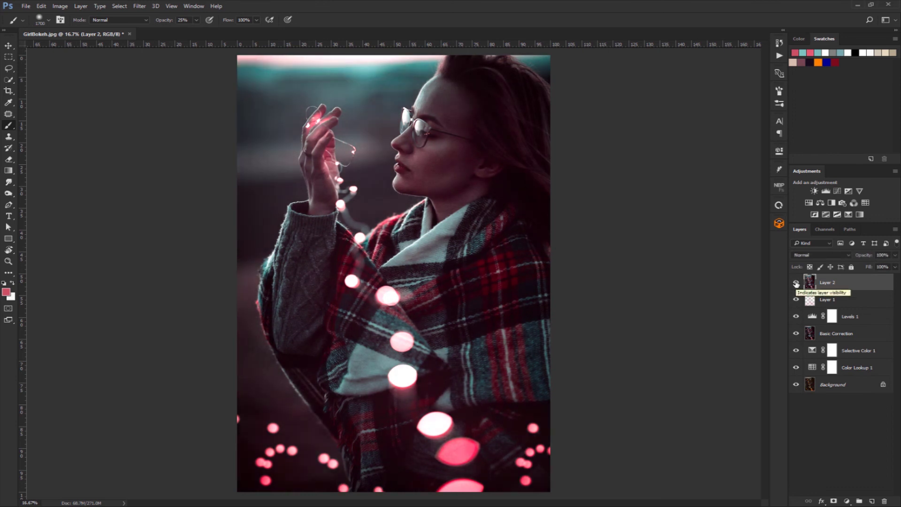